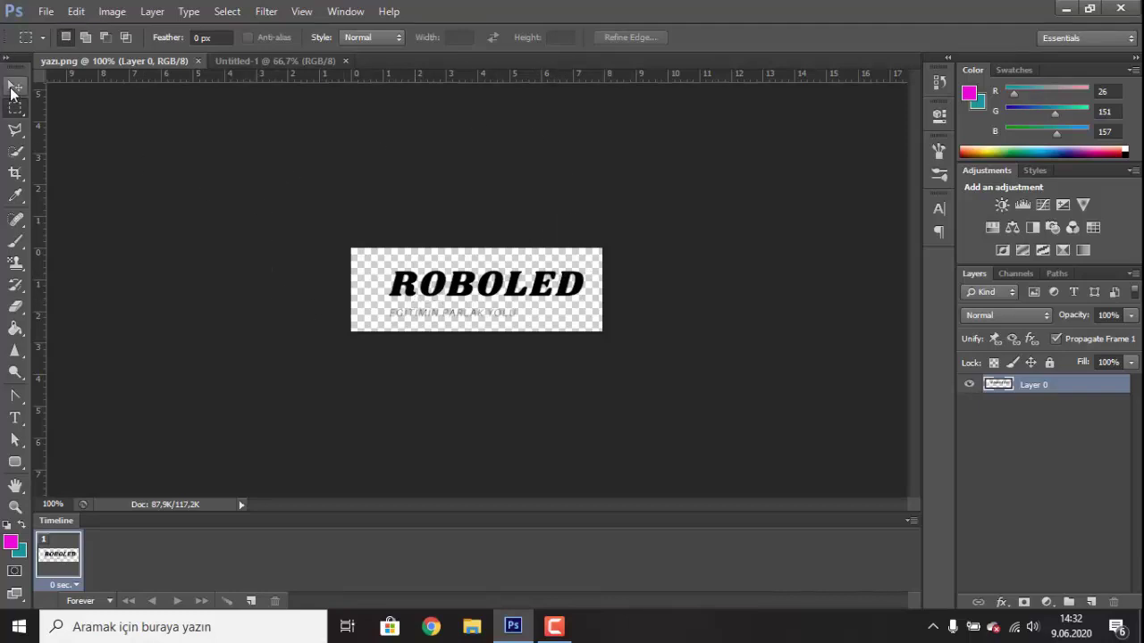
# Step: With the Move tool active, define the ROBOLED logo as a pattern named roboled.png
pyautogui.click(15, 85)
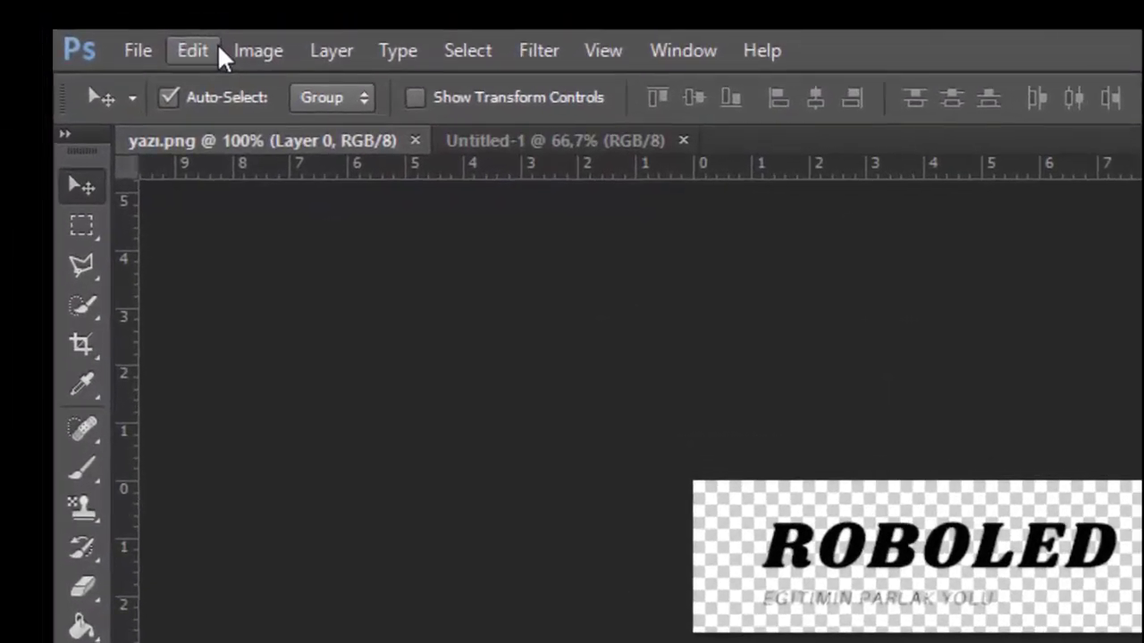
pyautogui.click(218, 51)
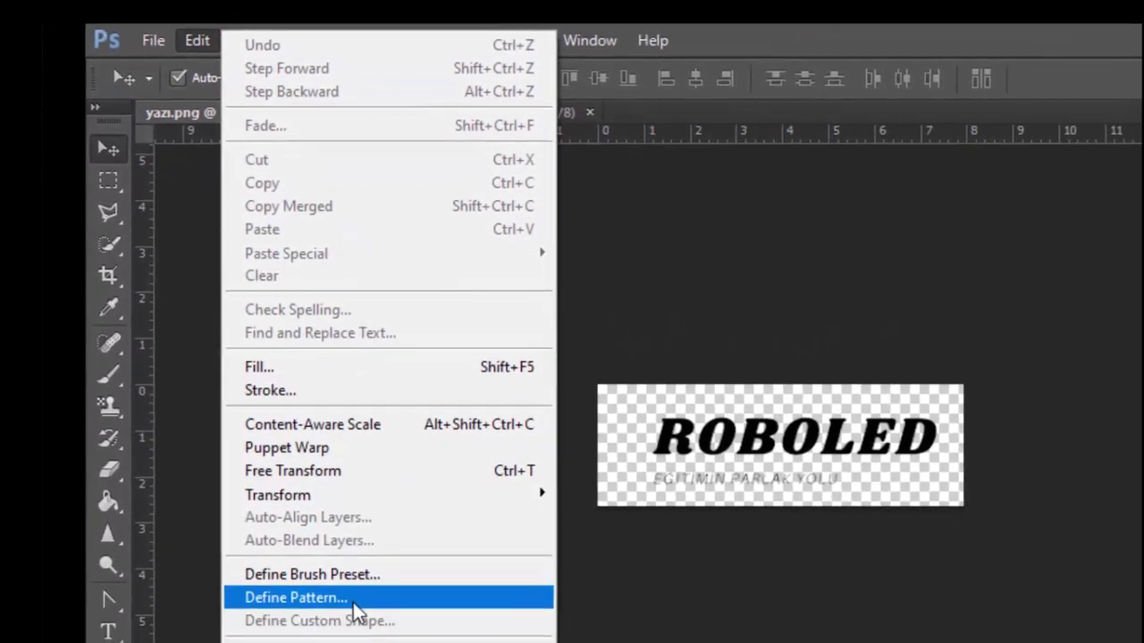
pyautogui.click(358, 613)
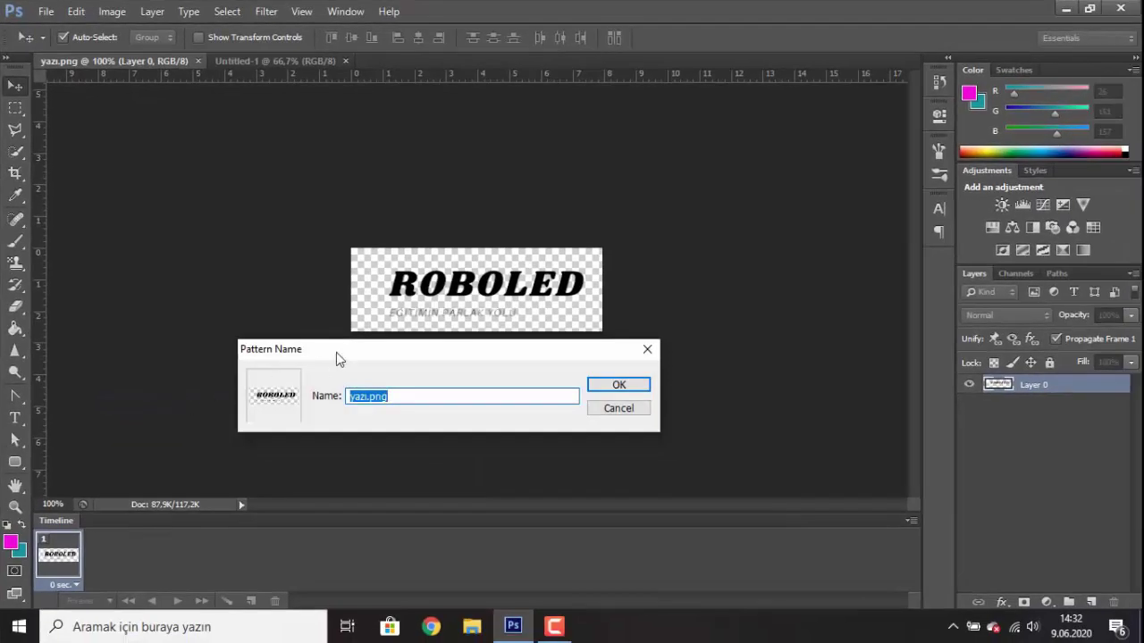
pyautogui.moveTo(350, 350); pyautogui.dragTo(539, 152)
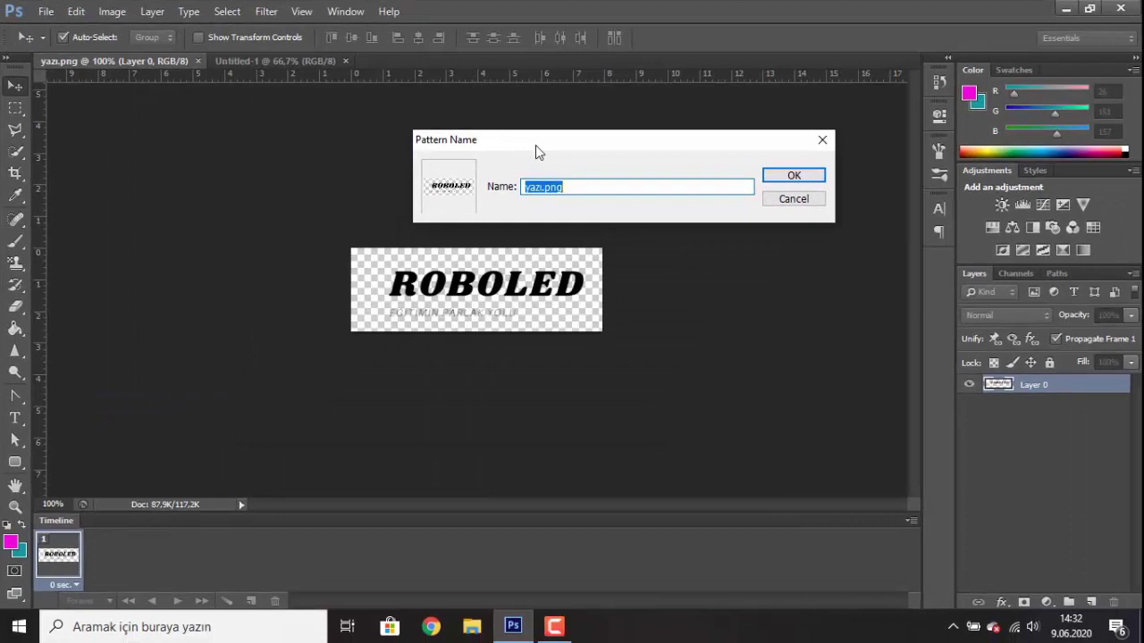
pyautogui.click(545, 189)
pyautogui.press('BackSpace')
pyautogui.press('BackSpace')
pyautogui.press('BackSpace')
pyautogui.write('robo')
pyautogui.write('led')
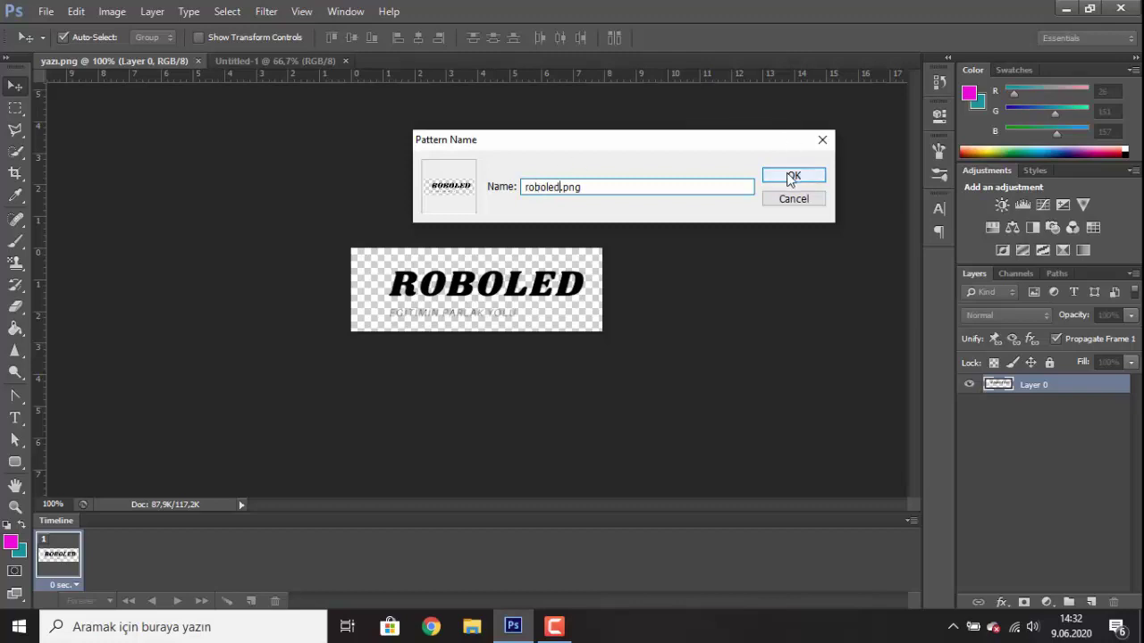
pyautogui.click(786, 175)
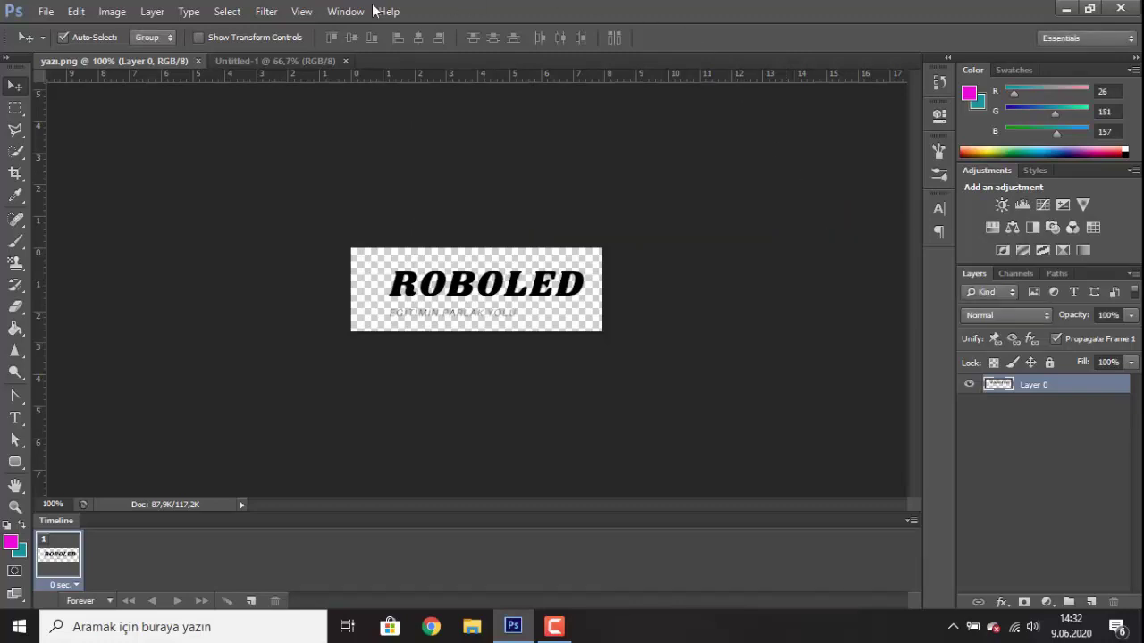
# Step: Switch to the blank Untitled-1 document and select the Pattern Stamp Tool
pyautogui.click(310, 62)
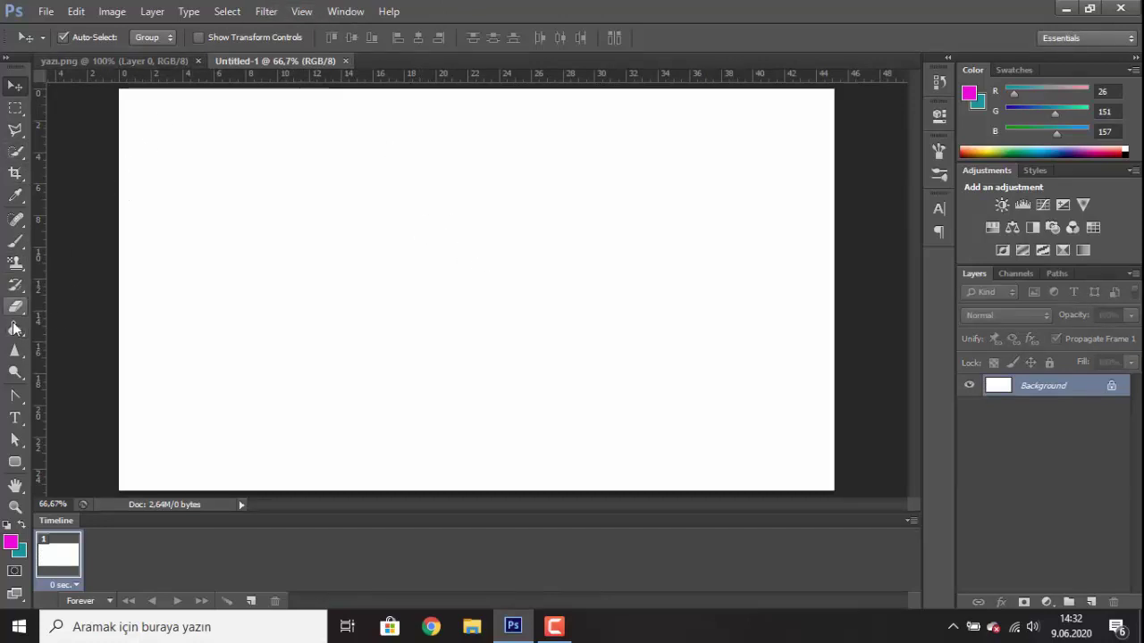
pyautogui.click(17, 266)
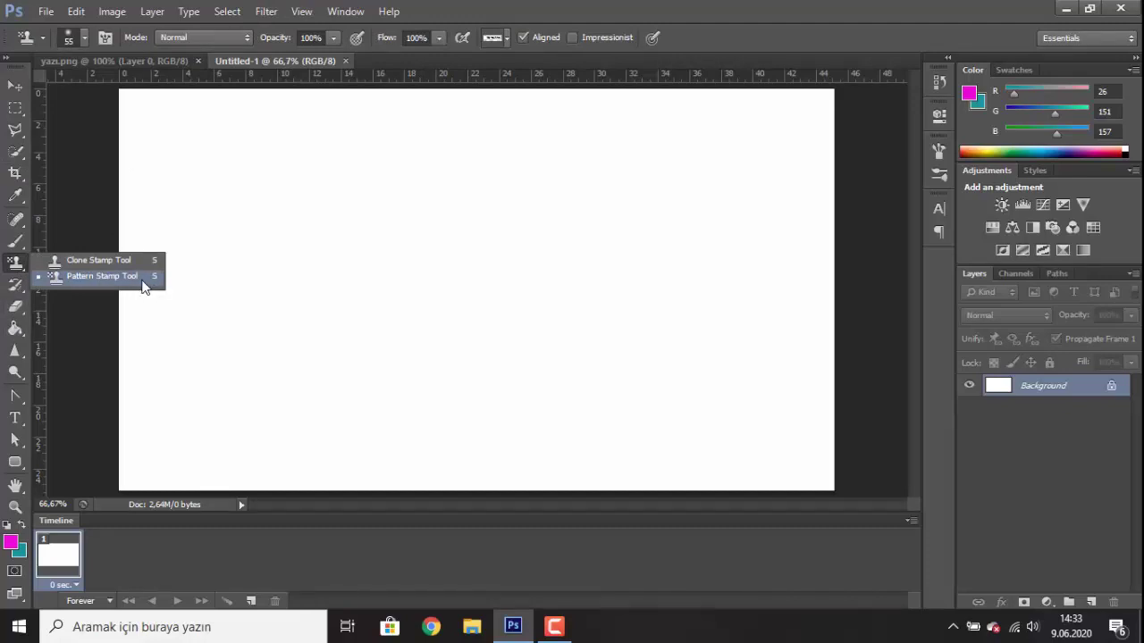
pyautogui.click(142, 279)
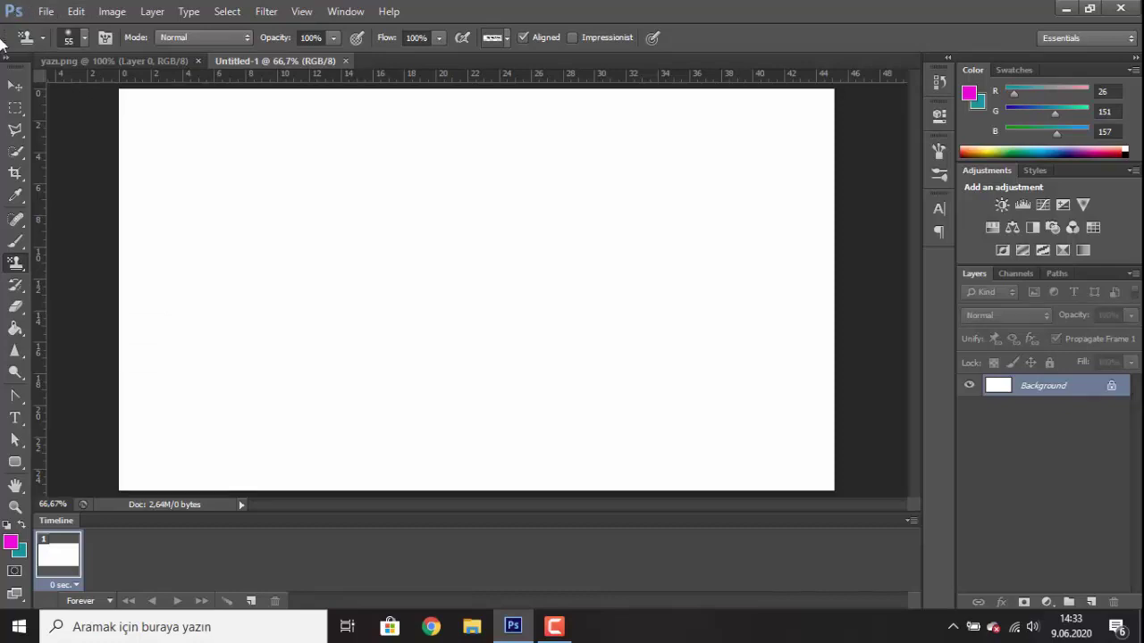
# Step: Choose the 300×100 px roboled.png pattern in the options bar pattern picker
pyautogui.click(505, 35)
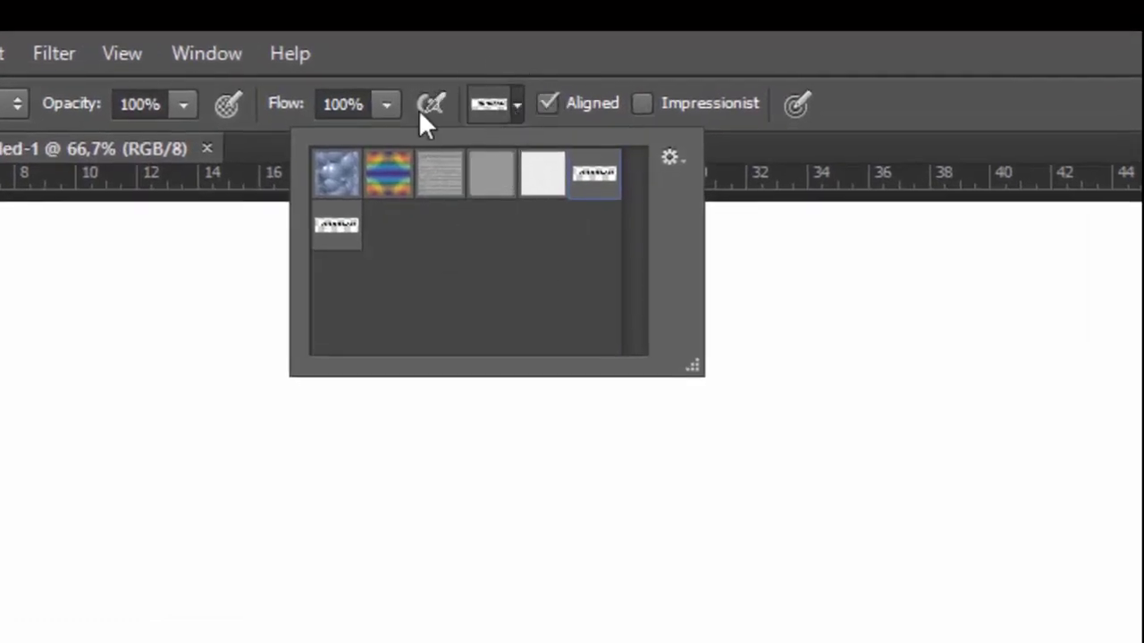
pyautogui.click(349, 234)
pyautogui.click(578, 186)
pyautogui.click(329, 231)
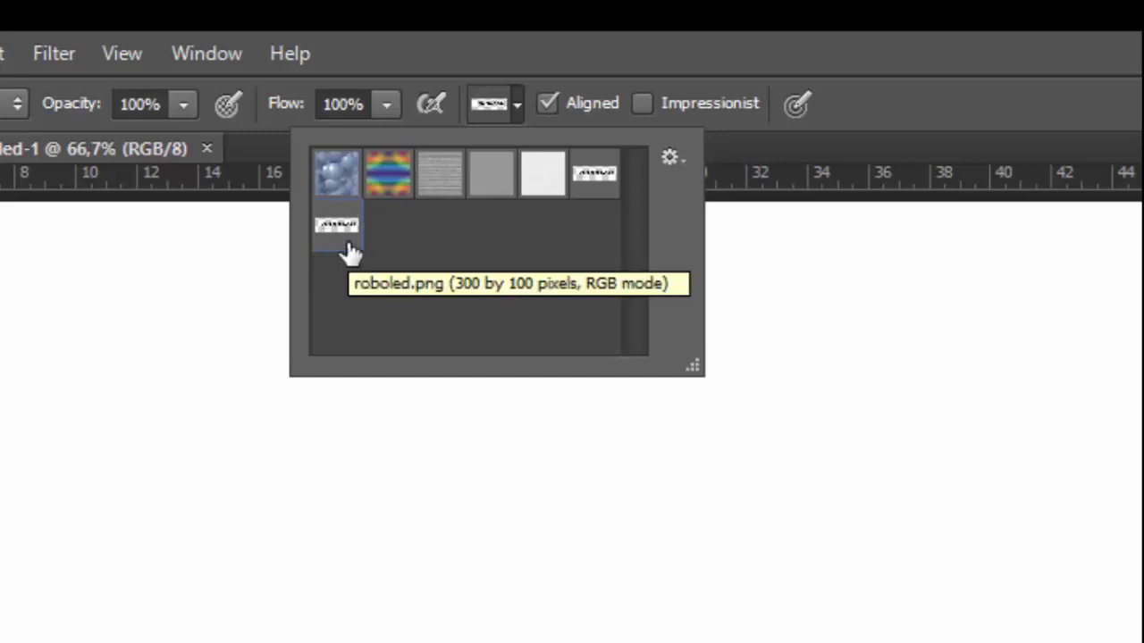
pyautogui.doubleClick(349, 249)
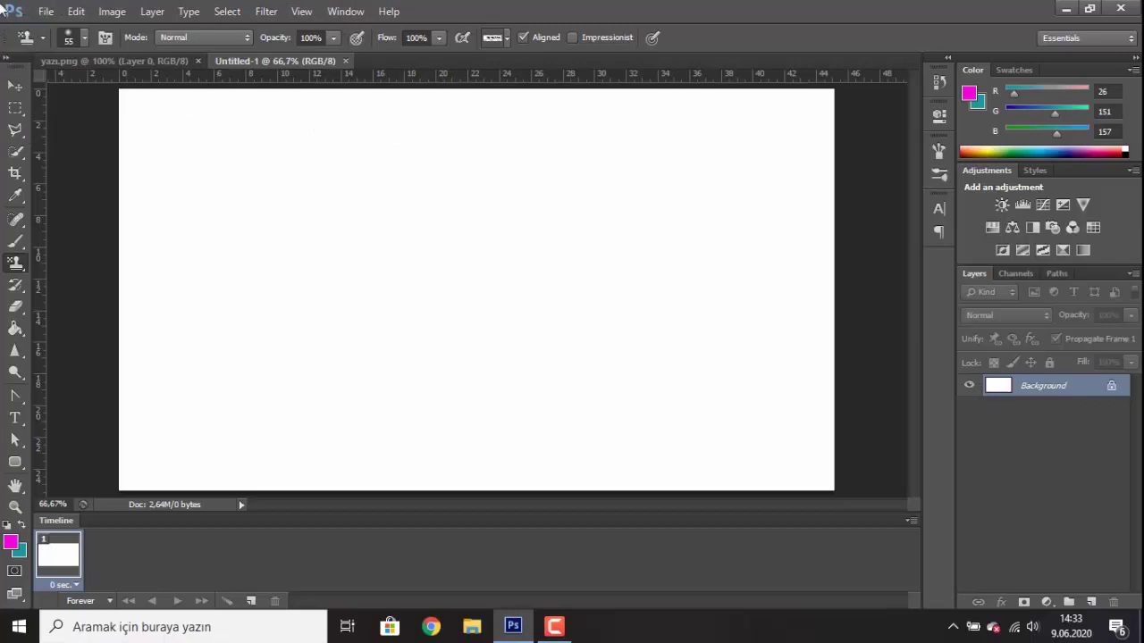
# Step: Enlarge the pattern brush from 55 px to 89 px and stamp the roboled pattern at top-left
pyautogui.click(82, 39)
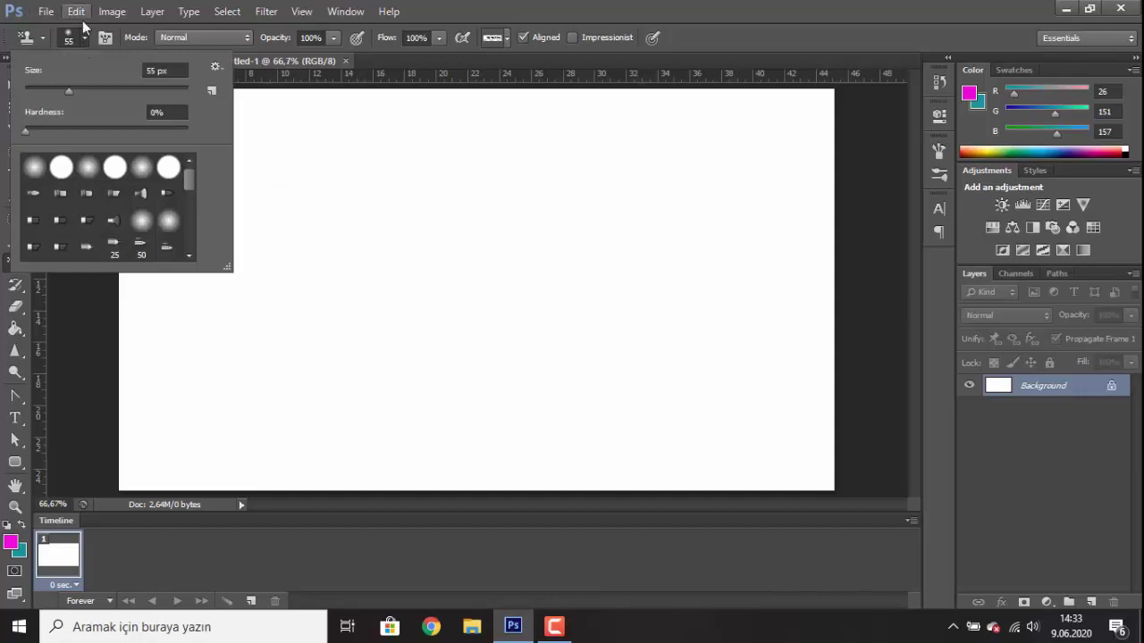
pyautogui.moveTo(69, 93); pyautogui.dragTo(95, 93)
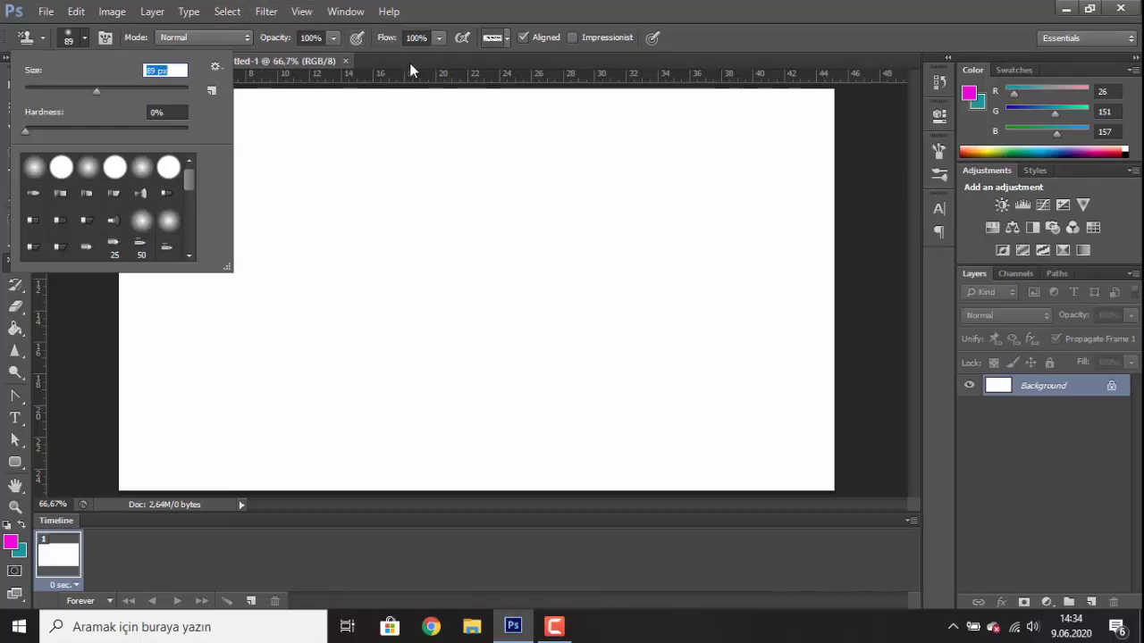
pyautogui.click(84, 286)
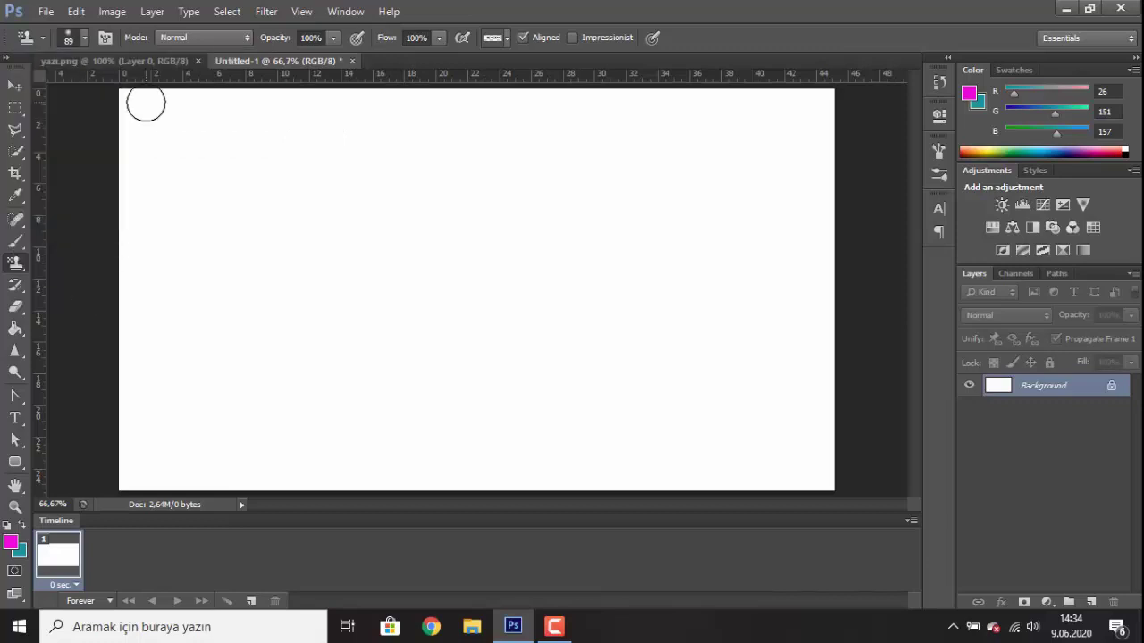
pyautogui.moveTo(146, 102)
pyautogui.mouseDown()
pyautogui.moveTo(122, 143)
pyautogui.moveTo(151, 145)
pyautogui.moveTo(245, 102)
pyautogui.moveTo(410, 139)
pyautogui.moveTo(503, 113)
pyautogui.moveTo(474, 171)
pyautogui.moveTo(182, 208)
pyautogui.moveTo(243, 151)
pyautogui.moveTo(612, 128)
pyautogui.moveTo(519, 124)
pyautogui.moveTo(798, 129)
pyautogui.moveTo(799, 120)
pyautogui.moveTo(526, 171)
pyautogui.moveTo(825, 179)
pyautogui.moveTo(704, 167)
pyautogui.moveTo(689, 195)
pyautogui.moveTo(728, 309)
pyautogui.moveTo(763, 349)
pyautogui.moveTo(805, 341)
pyautogui.moveTo(821, 393)
pyautogui.moveTo(811, 421)
pyautogui.moveTo(685, 434)
pyautogui.moveTo(209, 394)
pyautogui.moveTo(184, 414)
pyautogui.moveTo(307, 342)
pyautogui.moveTo(340, 459)
pyautogui.moveTo(774, 395)
pyautogui.moveTo(536, 268)
pyautogui.moveTo(140, 459)
pyautogui.moveTo(485, 115)
pyautogui.moveTo(501, 259)
pyautogui.moveTo(648, 444)
pyautogui.mouseUp()
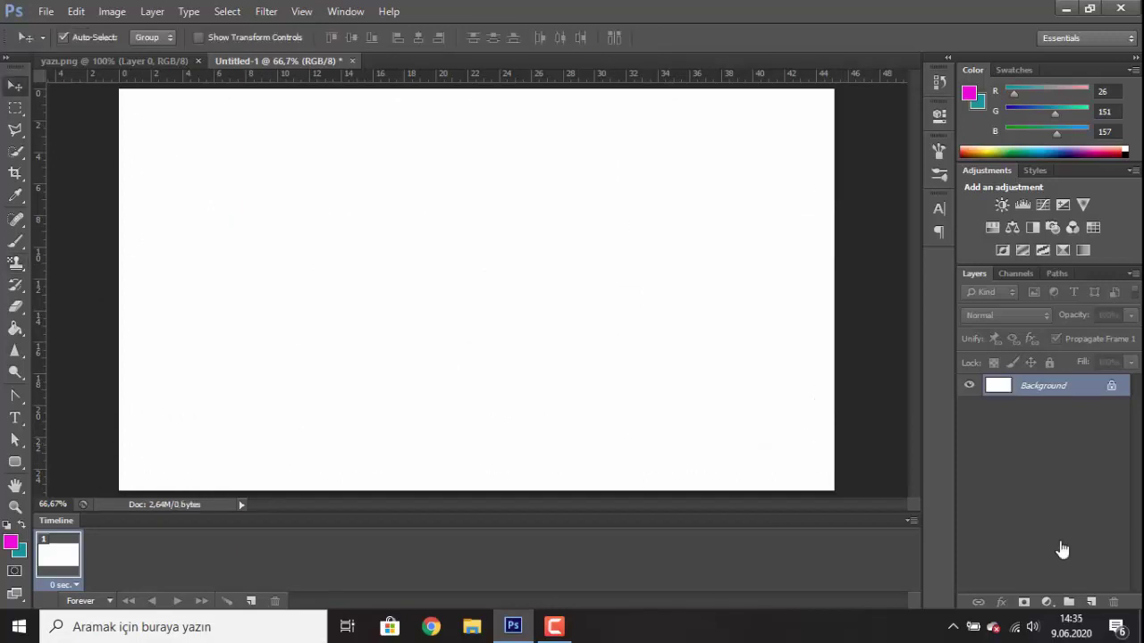
# Step: Add 36 pt 'roboled' text near the canvas top-left
pyautogui.click(13, 418)
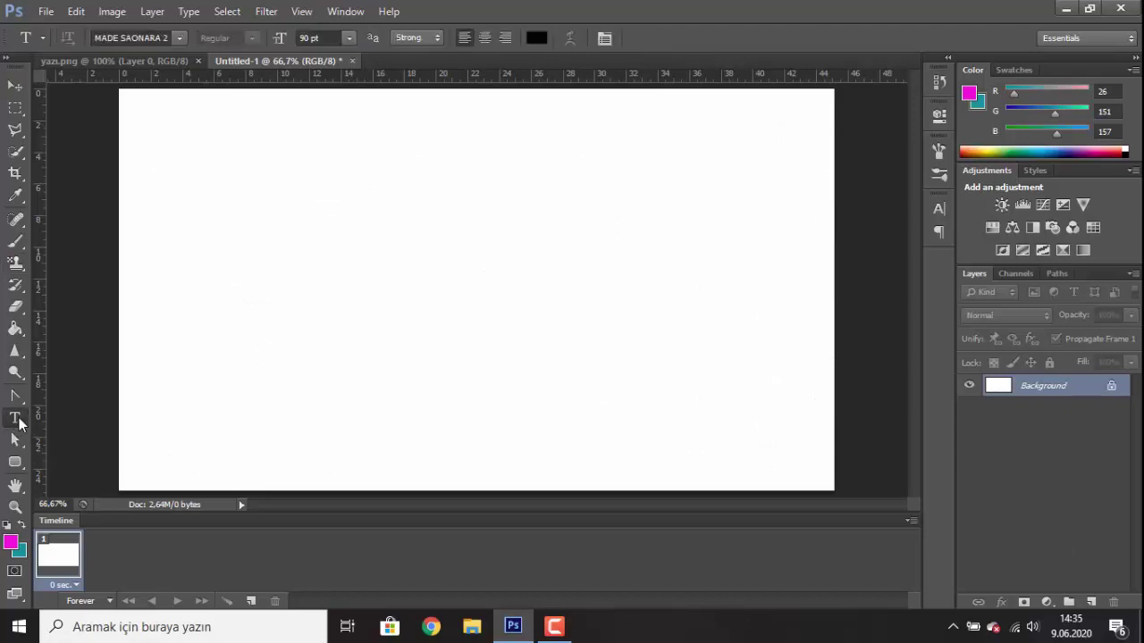
pyautogui.rightClick(27, 427)
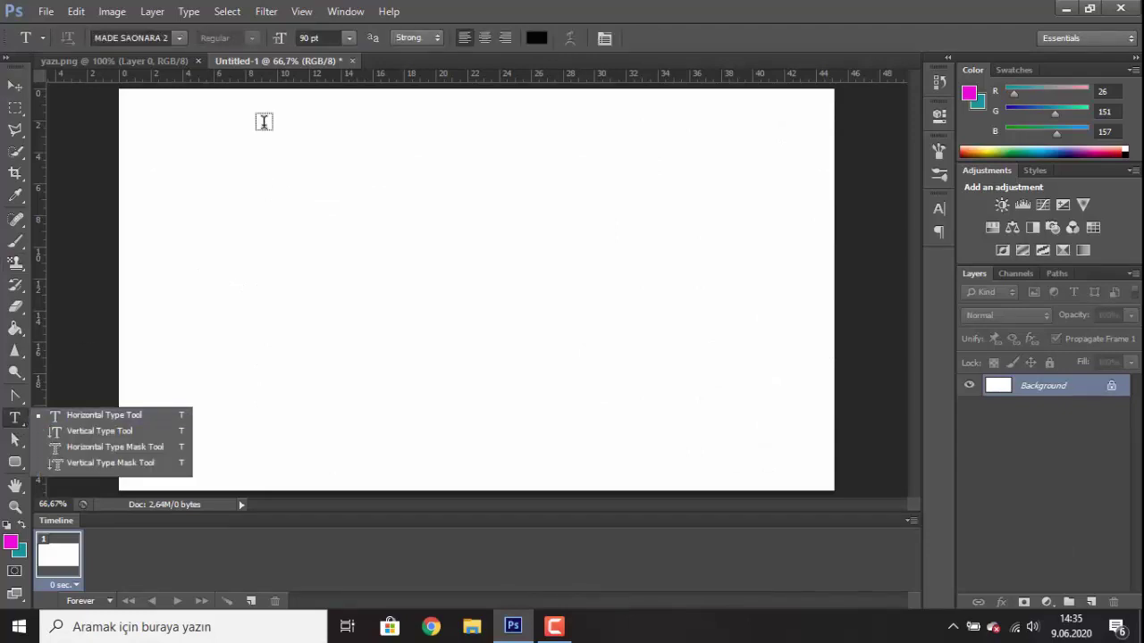
pyautogui.click(188, 132)
pyautogui.click(349, 37)
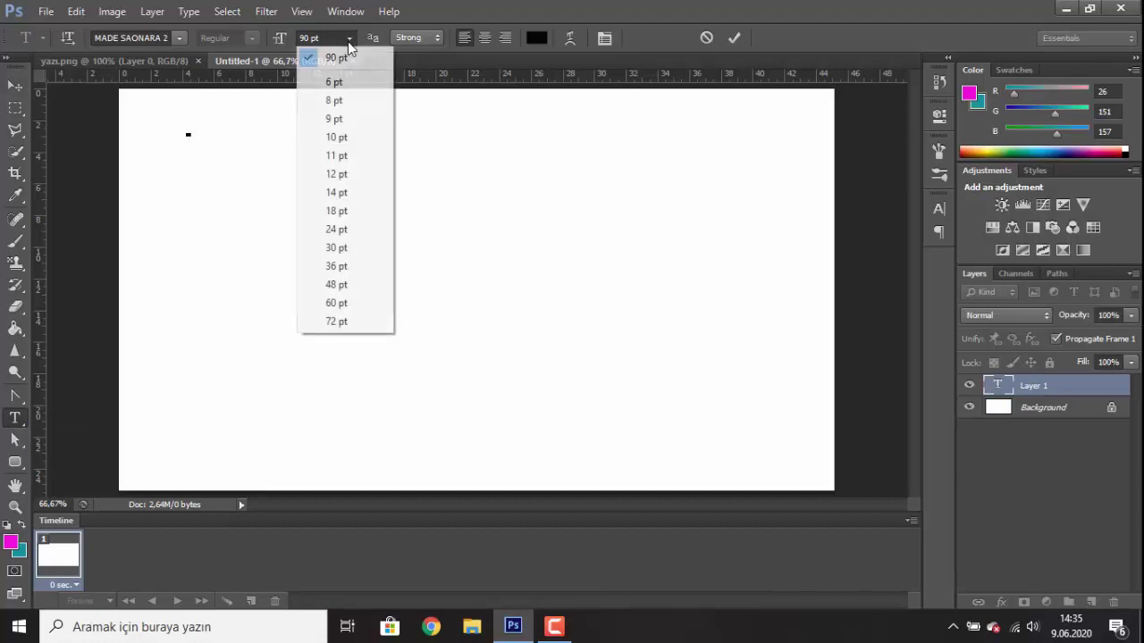
pyautogui.click(336, 266)
pyautogui.write('roboled')
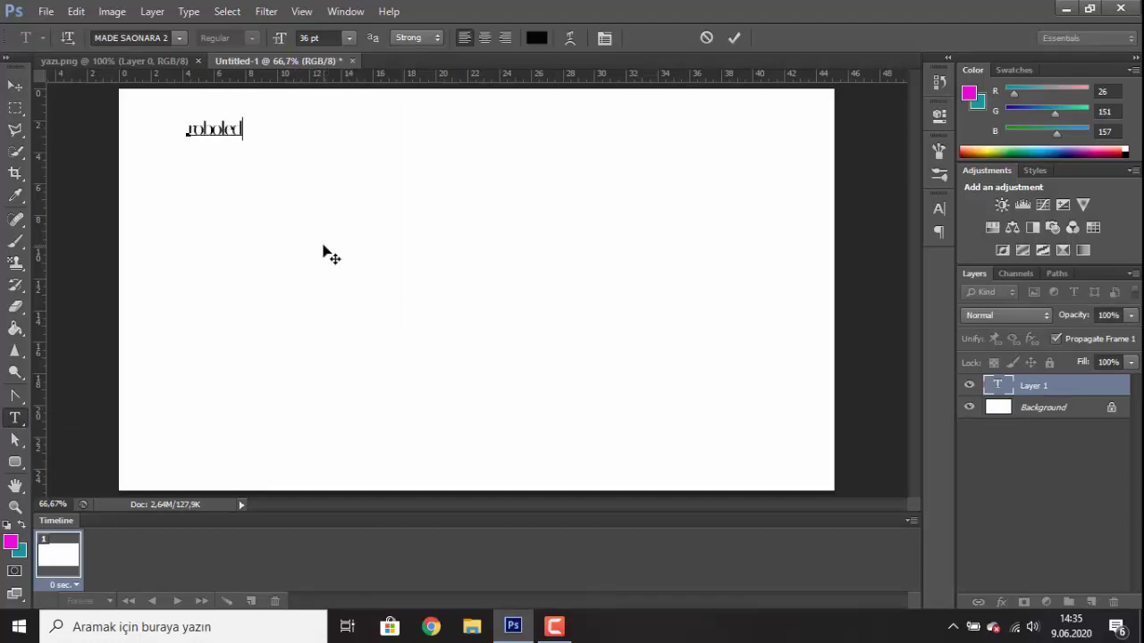
pyautogui.click(733, 37)
# Step: Define the roboled text as a new brush preset named roboled
pyautogui.click(15, 84)
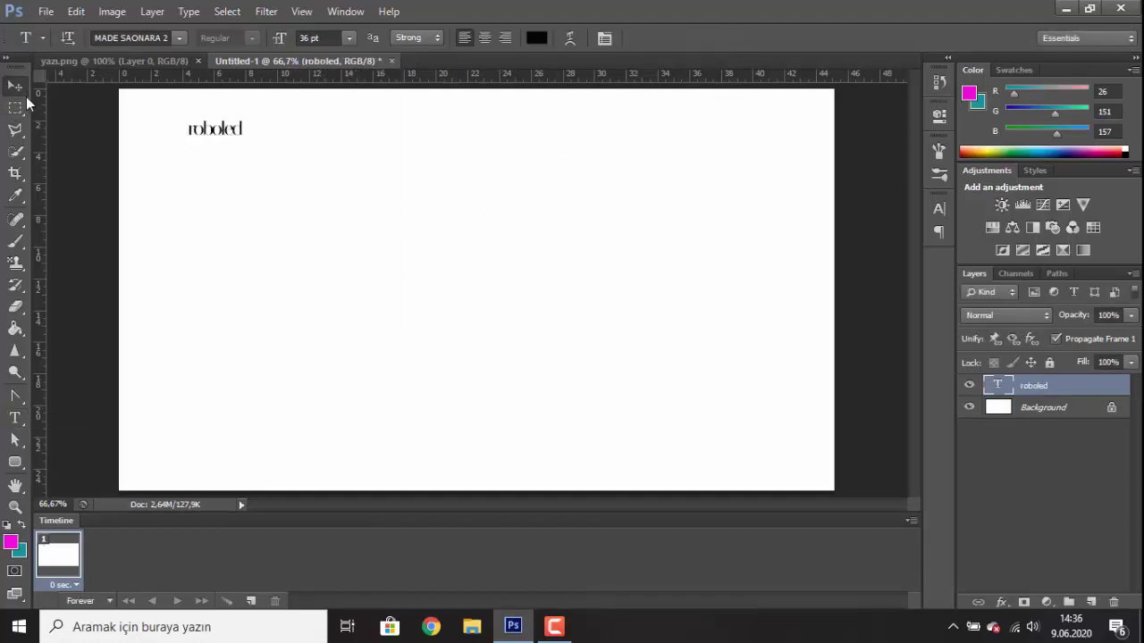
pyautogui.click(76, 10)
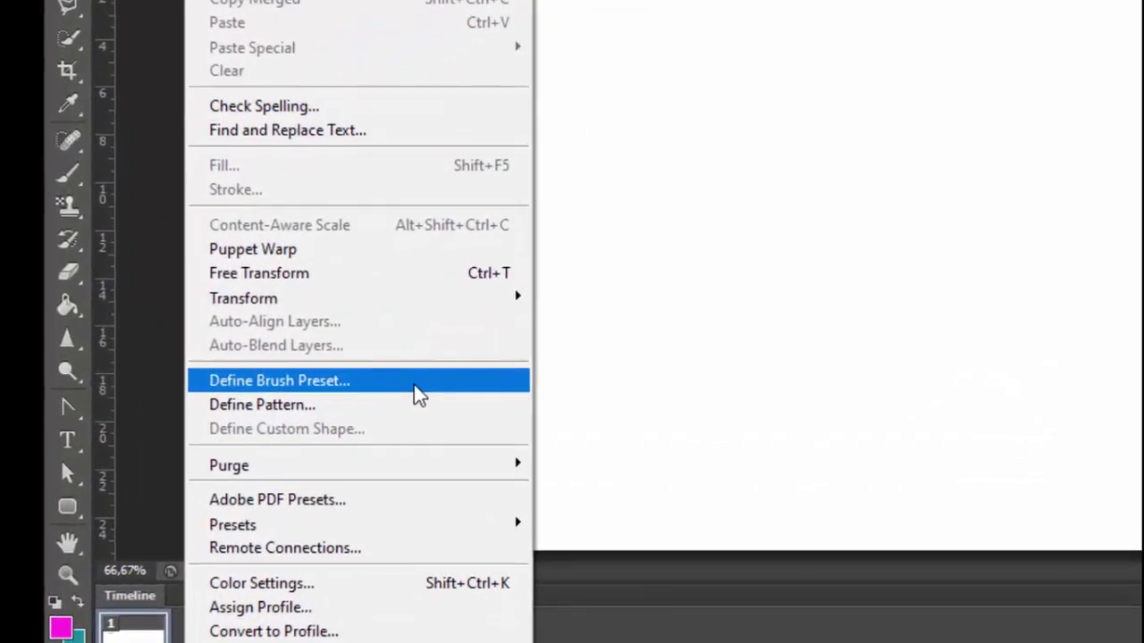
pyautogui.click(415, 387)
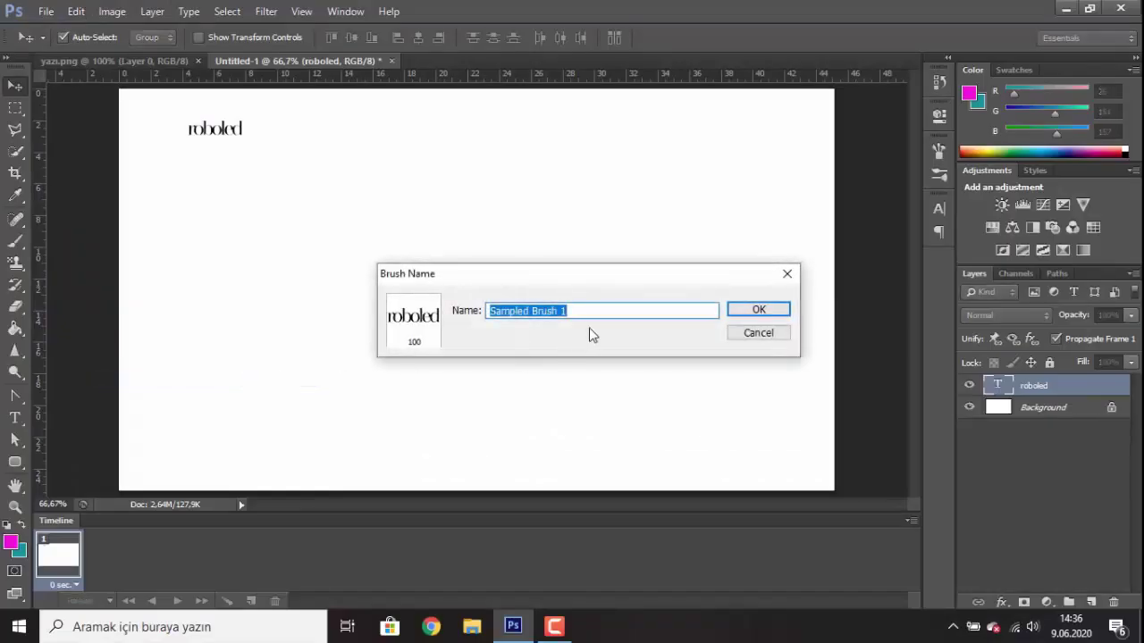
pyautogui.write('roboled')
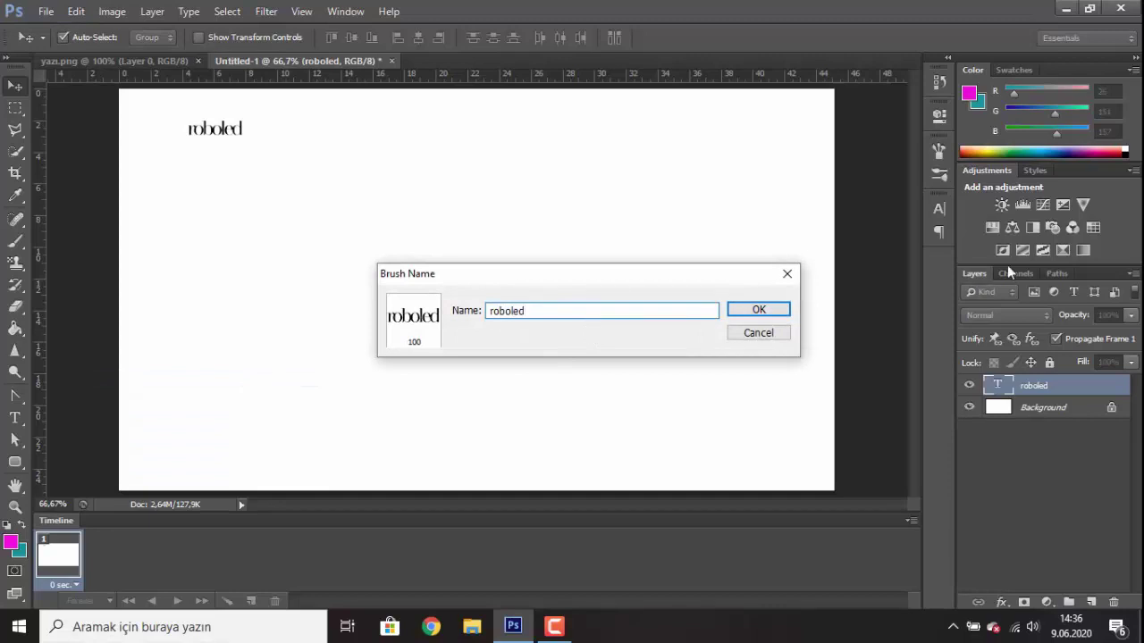
pyautogui.click(769, 311)
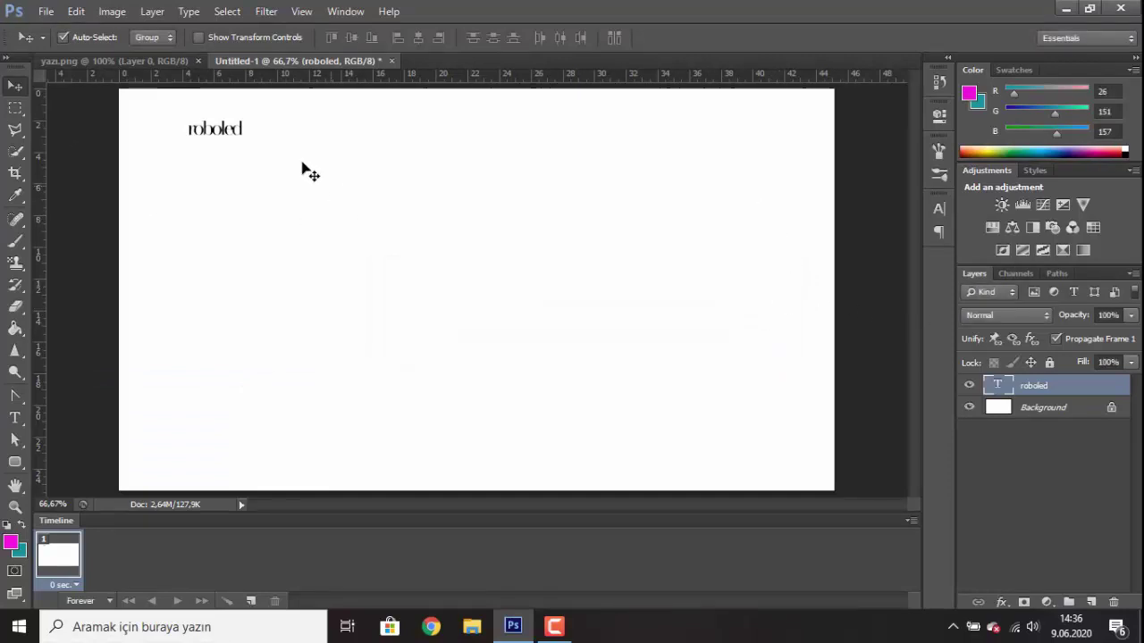
# Step: Select the Brush Tool with the roboled brush tip at 100 px
pyautogui.moveTo(15, 240); pyautogui.dragTo(71, 243)
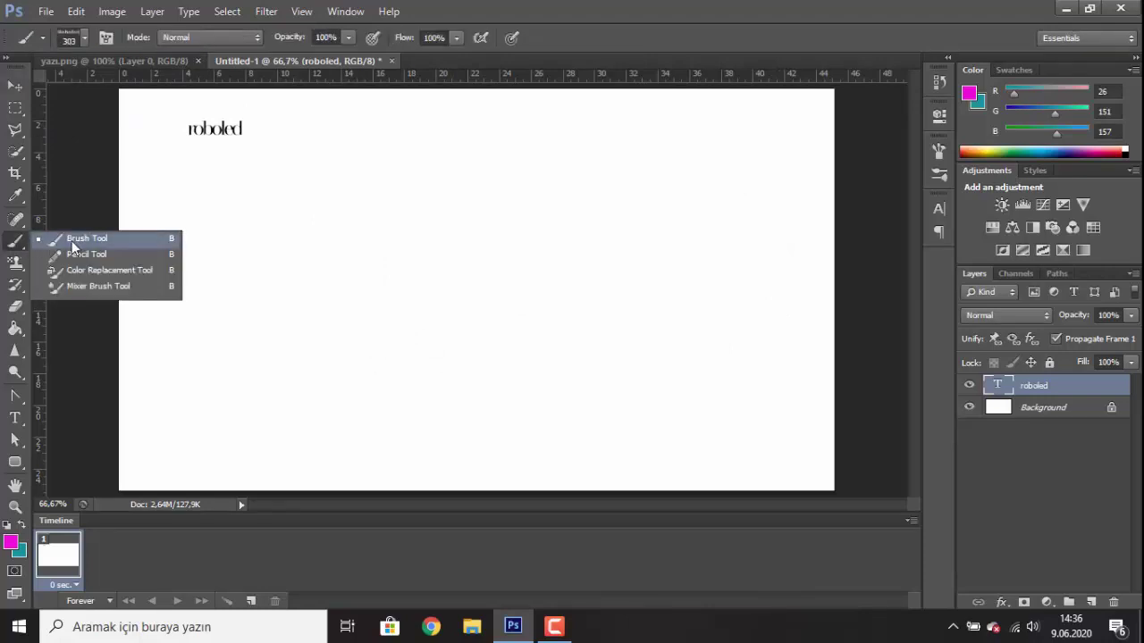
pyautogui.click(96, 240)
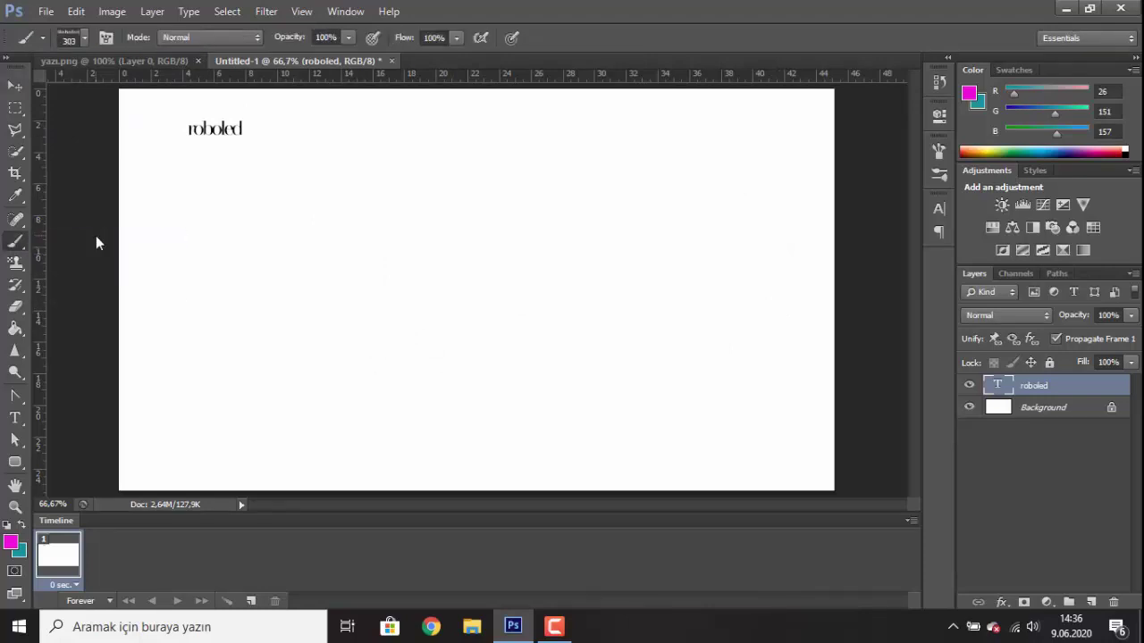
pyautogui.click(86, 34)
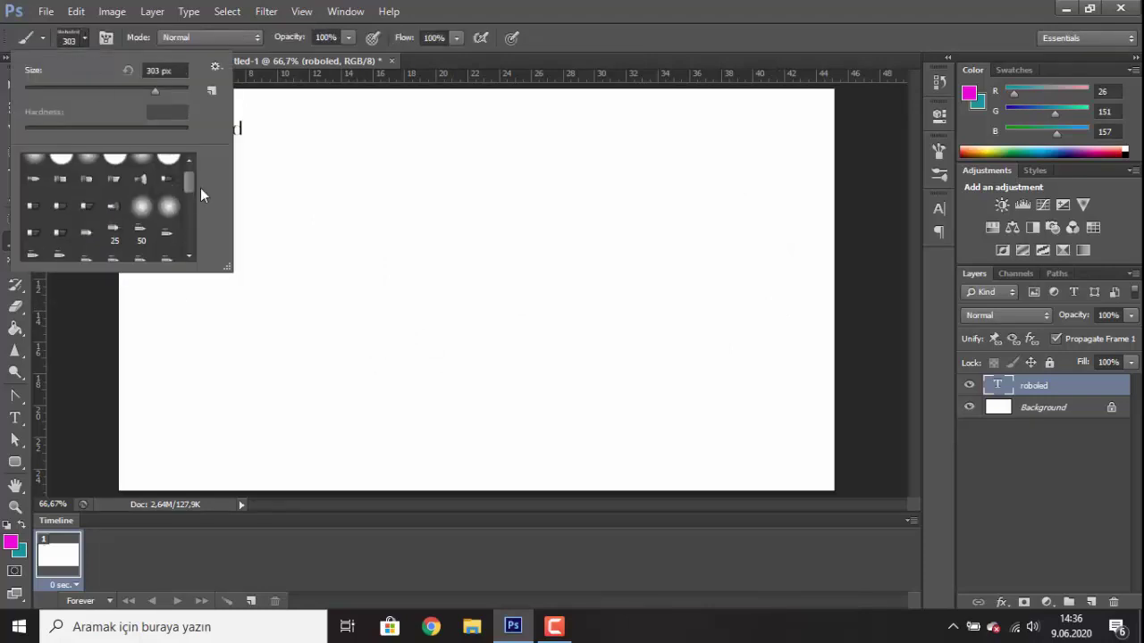
pyautogui.moveTo(200, 188); pyautogui.dragTo(201, 253)
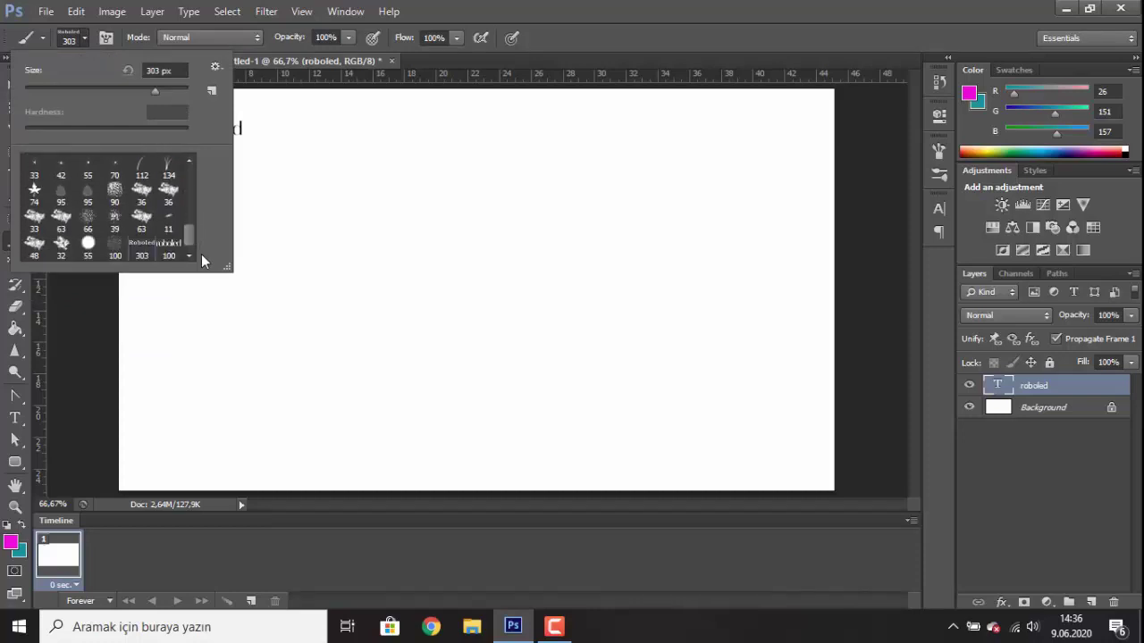
pyautogui.click(169, 245)
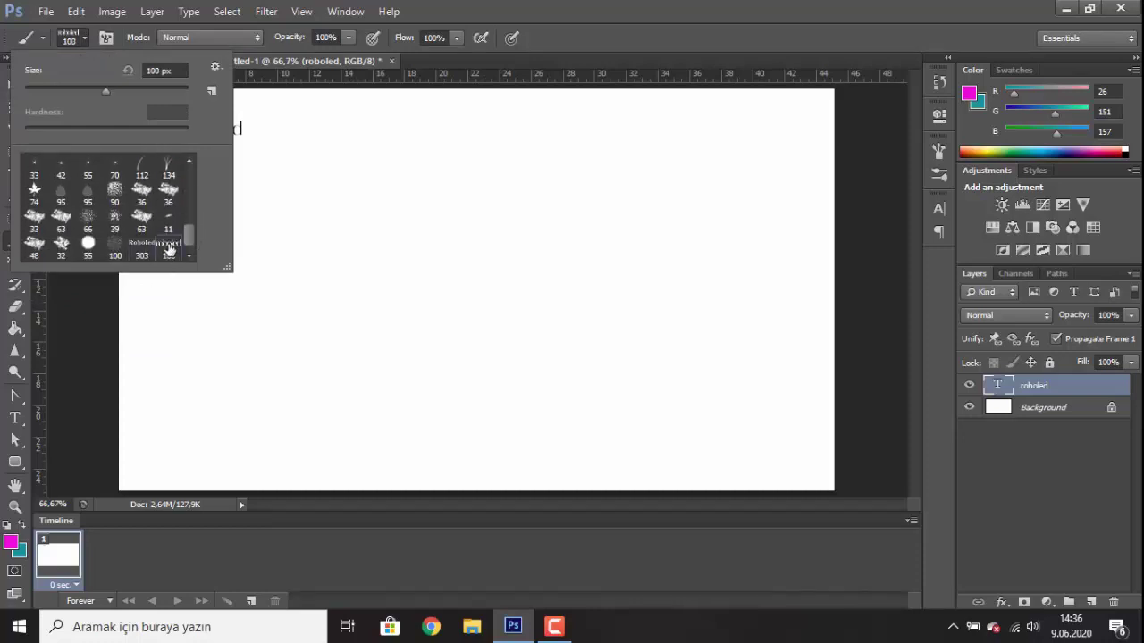
pyautogui.doubleClick(169, 249)
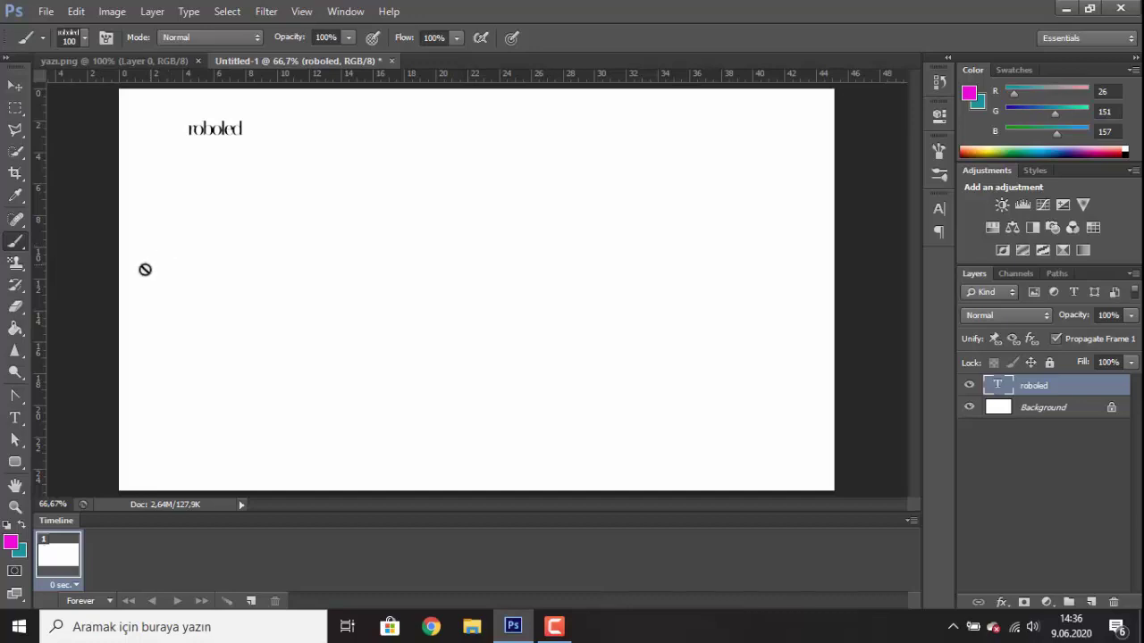
# Step: Stamp two magenta roboled imprints near the top centre, one below the other
pyautogui.click(496, 143)
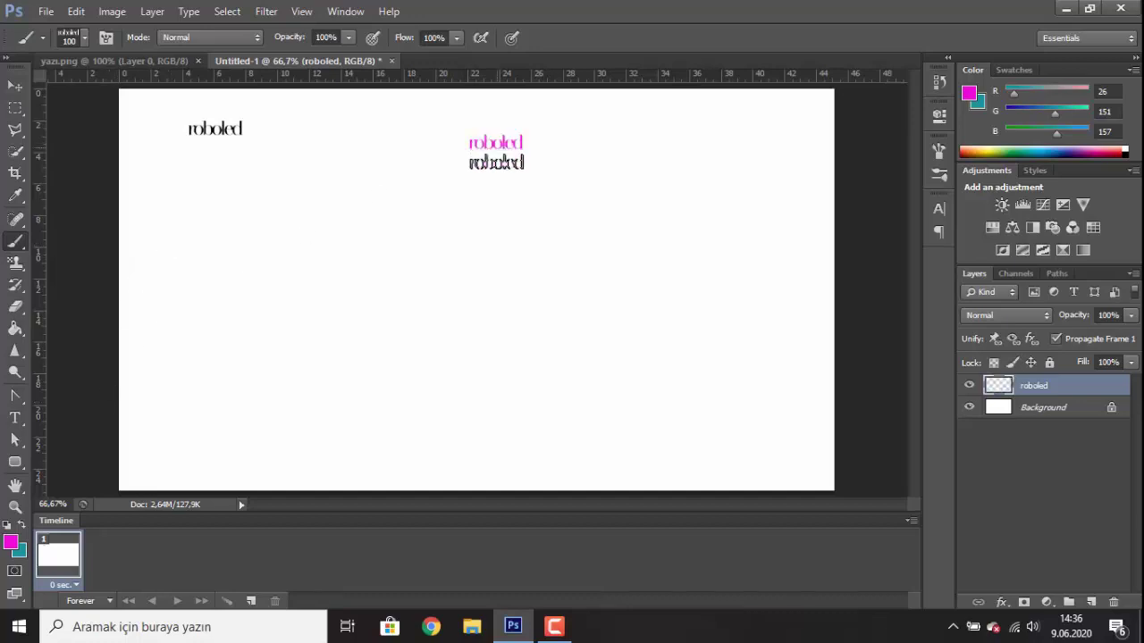
pyautogui.click(498, 195)
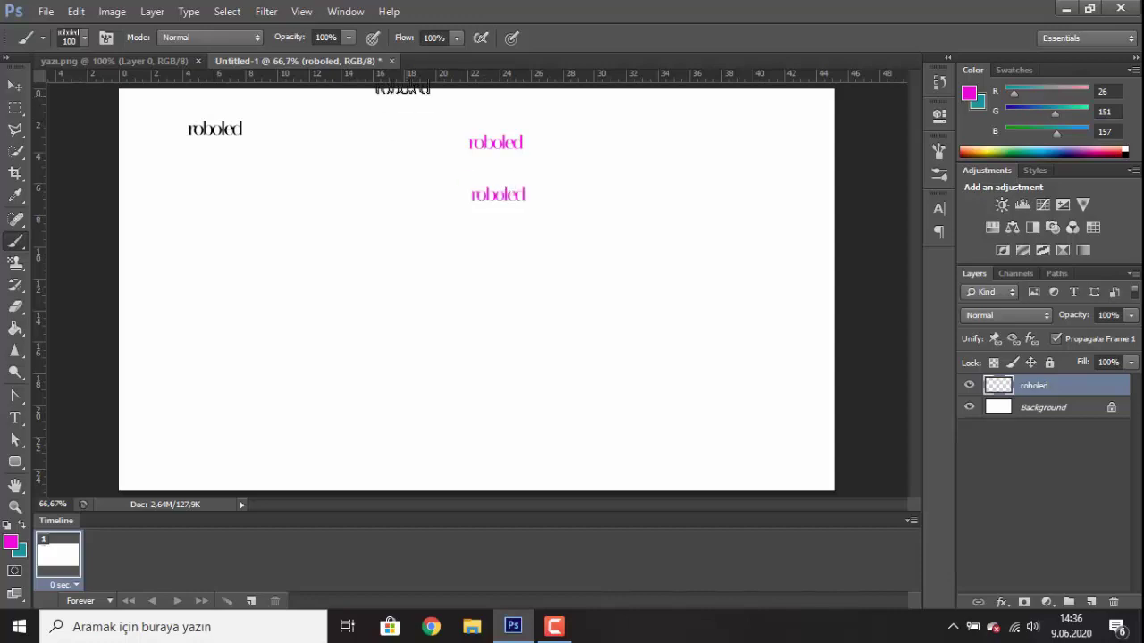
pyautogui.click(351, 42)
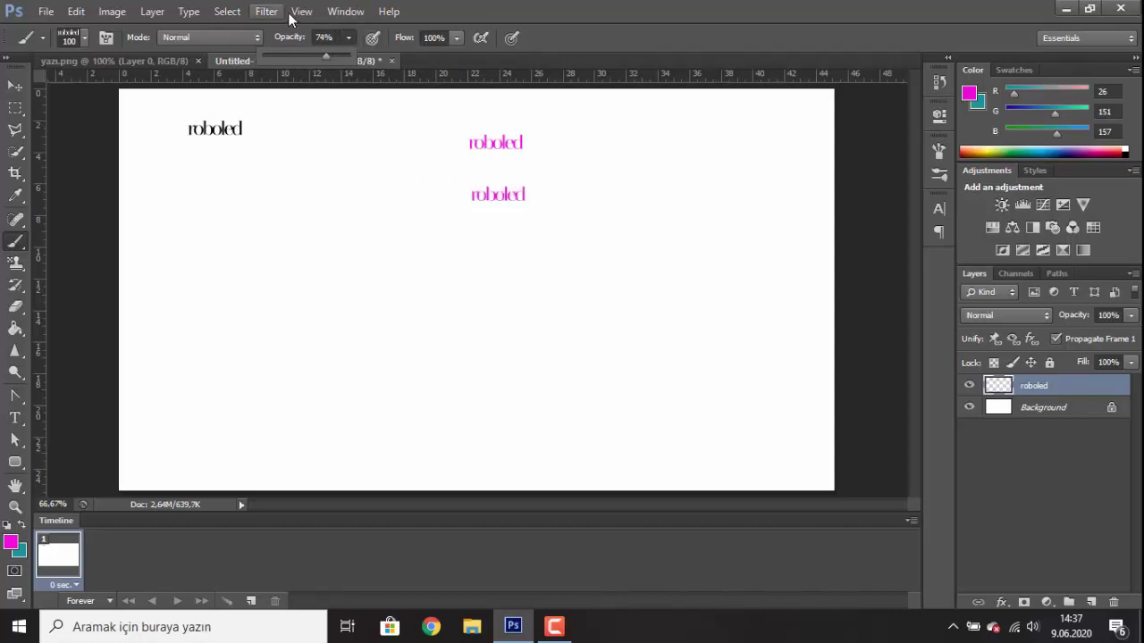
# Step: Set the foreground colour to near-black hex 0a0a0a
pyautogui.click(17, 541)
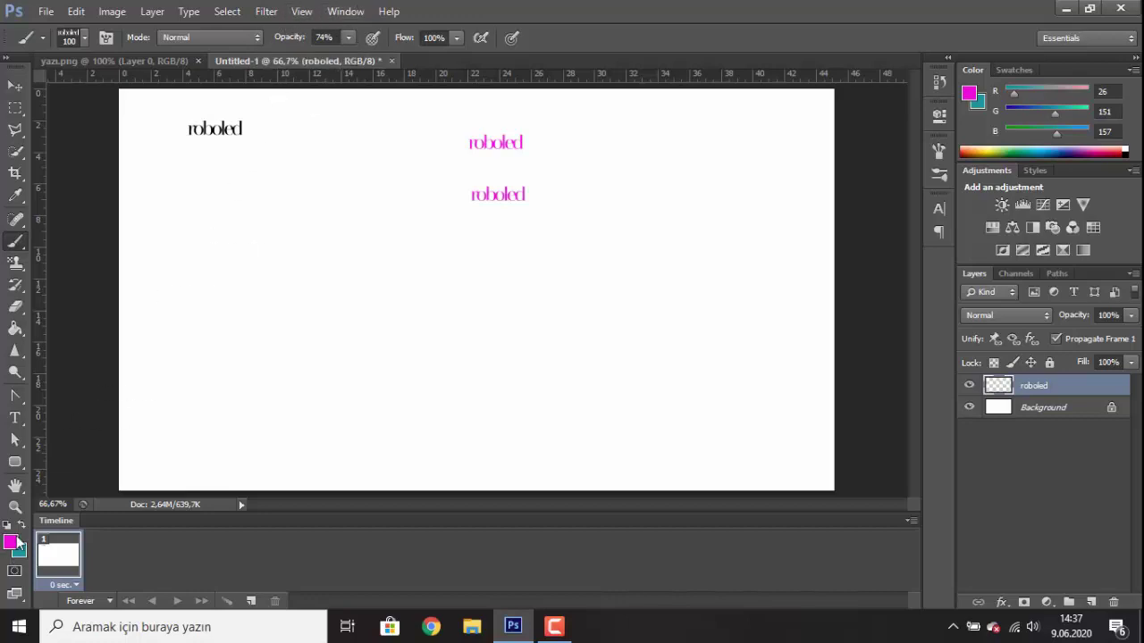
pyautogui.write('0a0a0a')
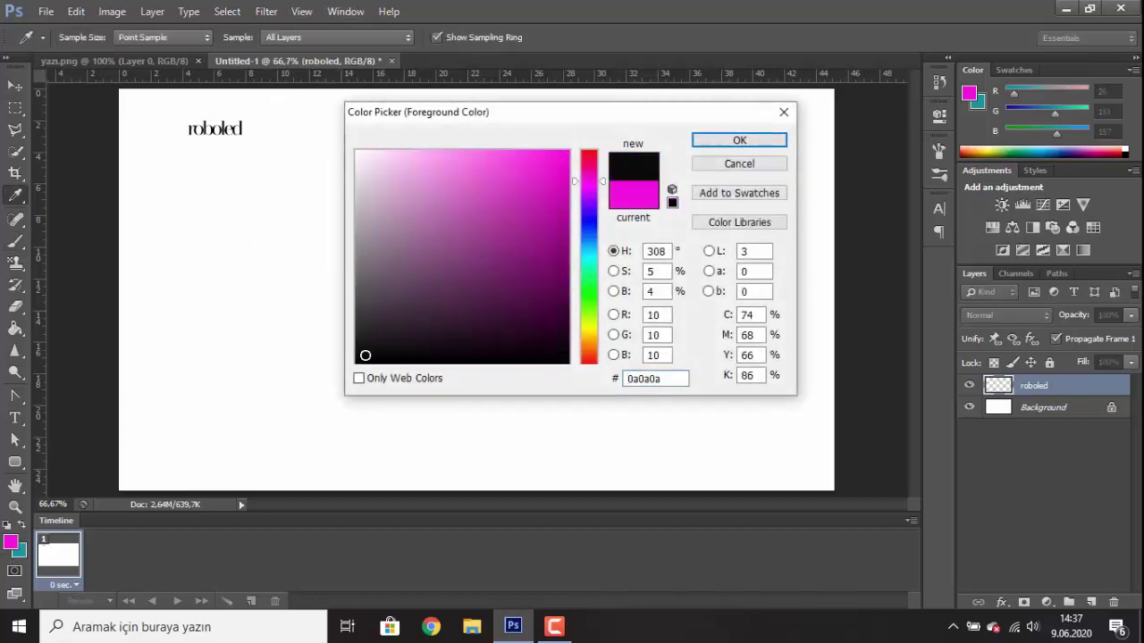
pyautogui.click(587, 304)
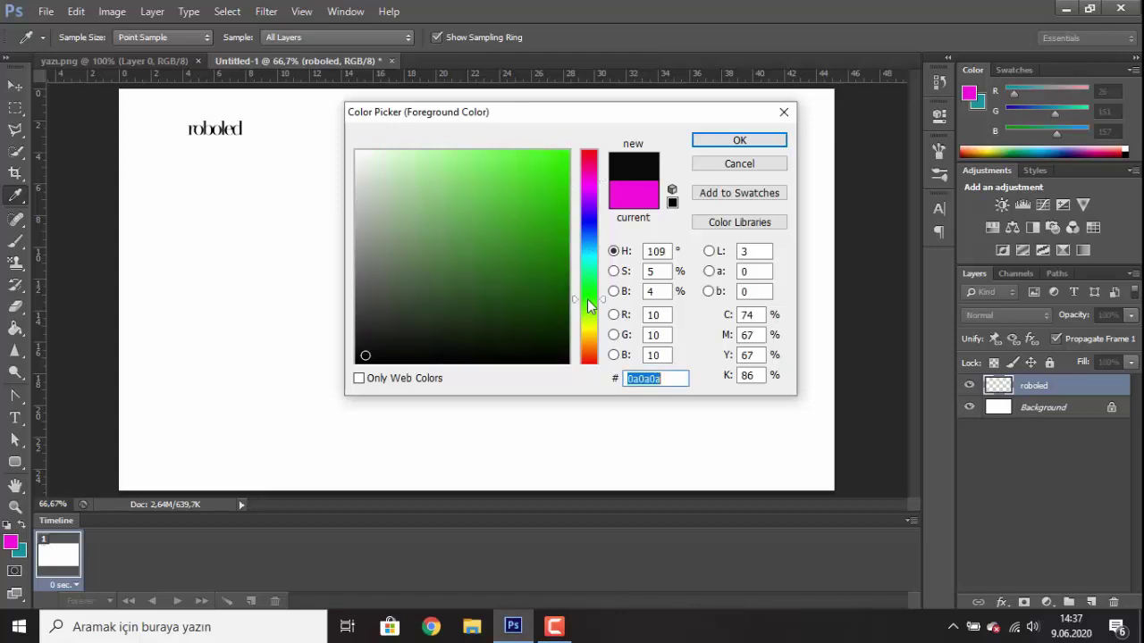
pyautogui.click(588, 334)
pyautogui.click(589, 358)
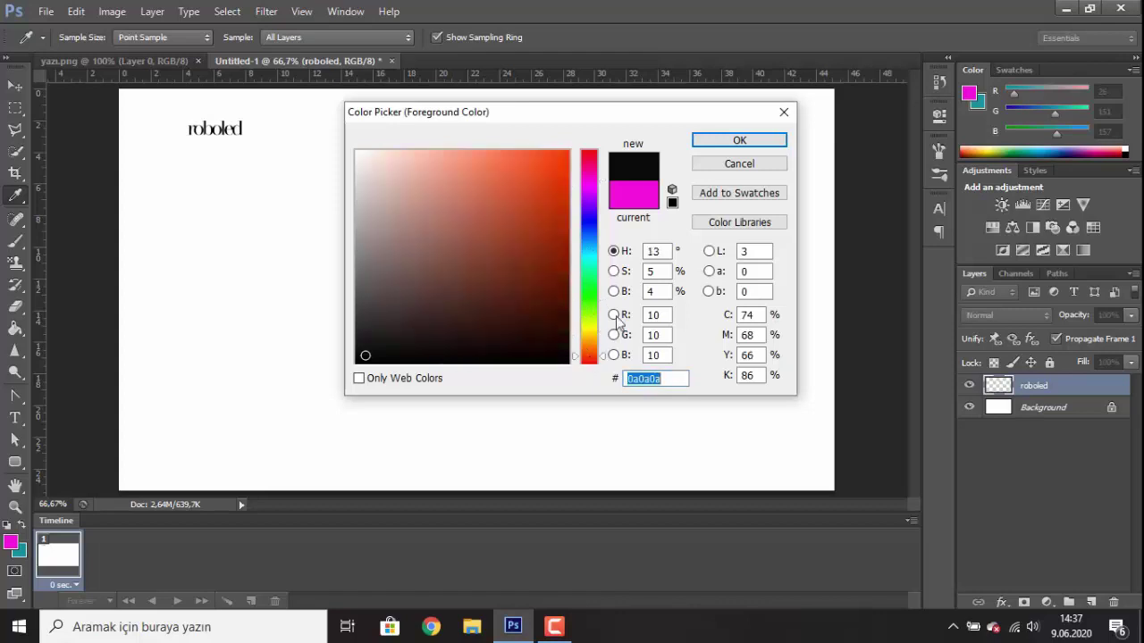
pyautogui.click(739, 141)
# Step: Stamp two grey roboled imprints on the left, then lower brush flow to 58%
pyautogui.click(375, 249)
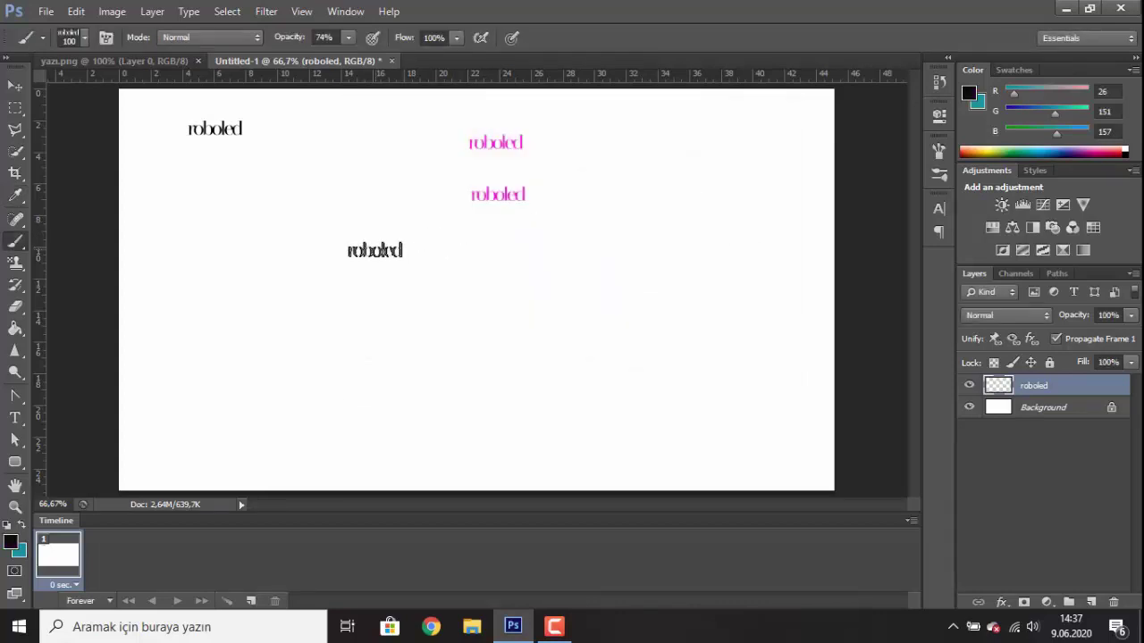
pyautogui.click(325, 306)
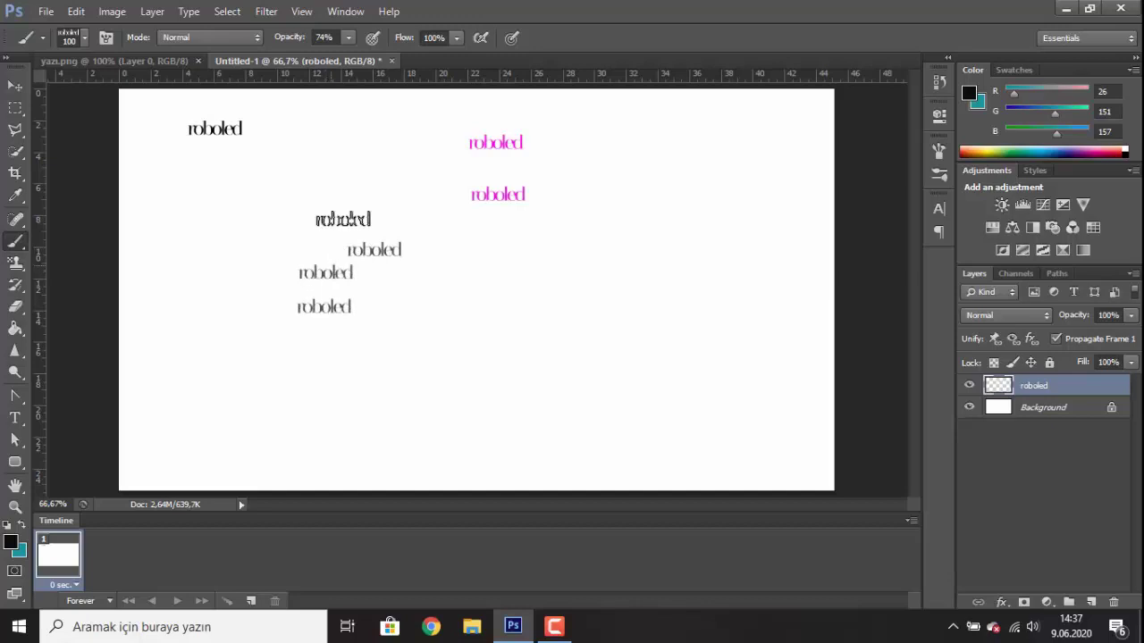
pyautogui.click(350, 40)
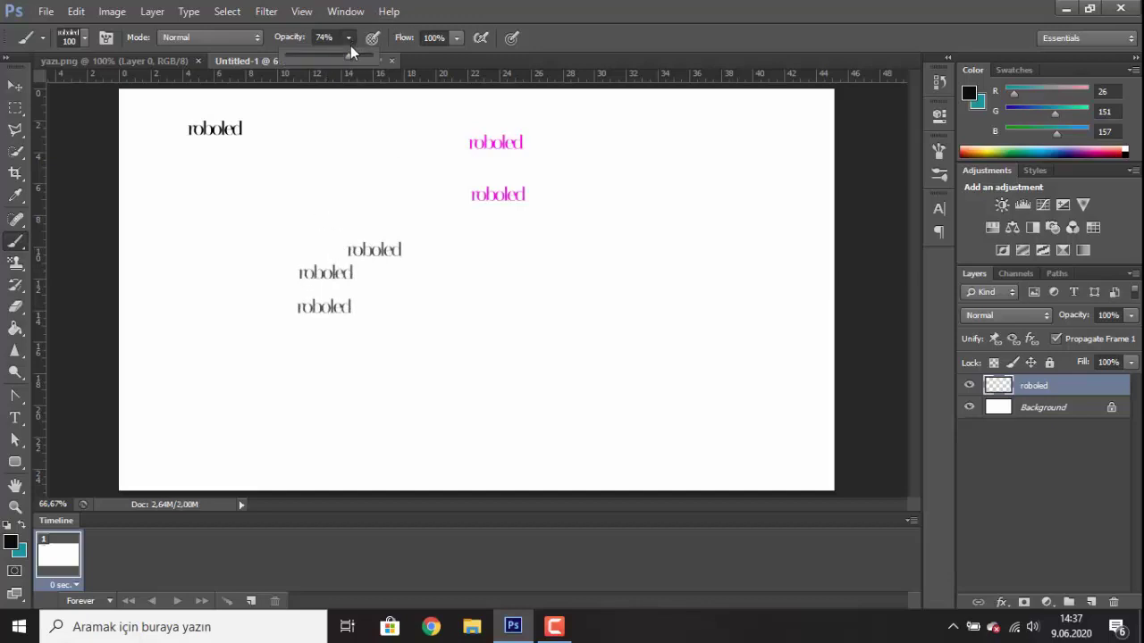
pyautogui.click(457, 38)
pyautogui.moveTo(443, 57); pyautogui.dragTo(421, 57)
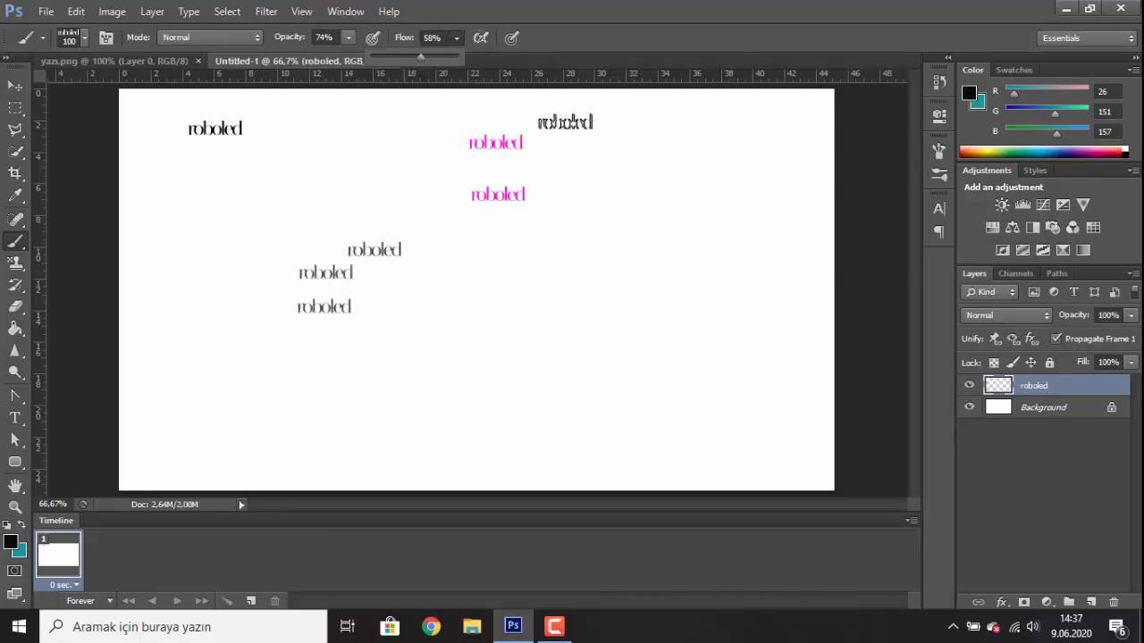
# Step: Stamp five lighter grey roboled imprints across the top, right and upper-left areas
pyautogui.click(565, 123)
pyautogui.click(668, 139)
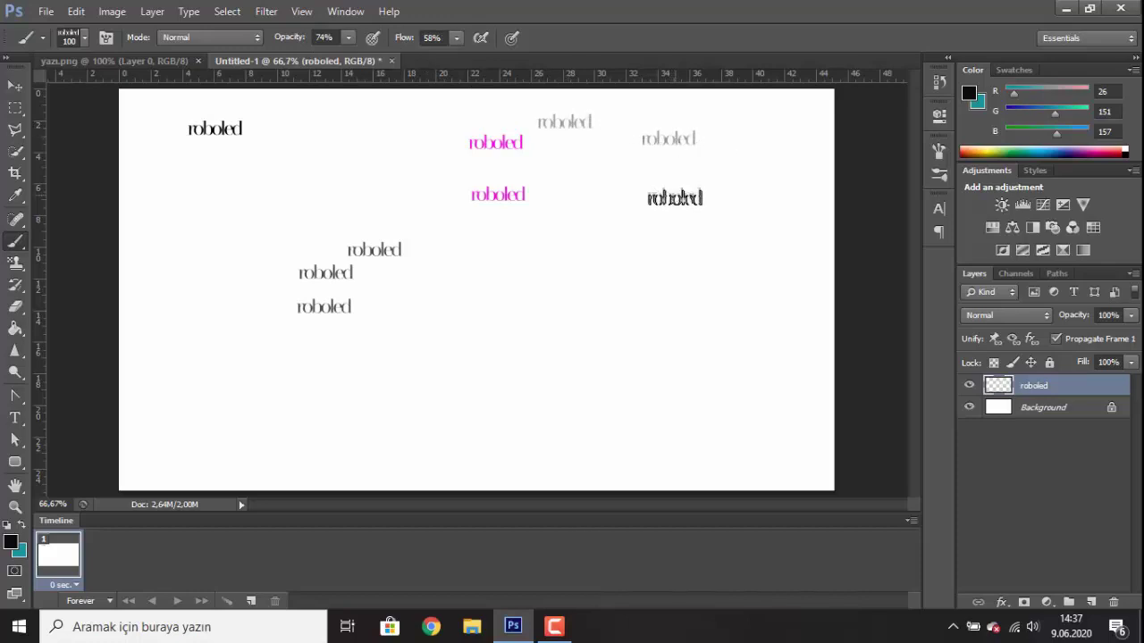
pyautogui.click(675, 197)
pyautogui.click(601, 257)
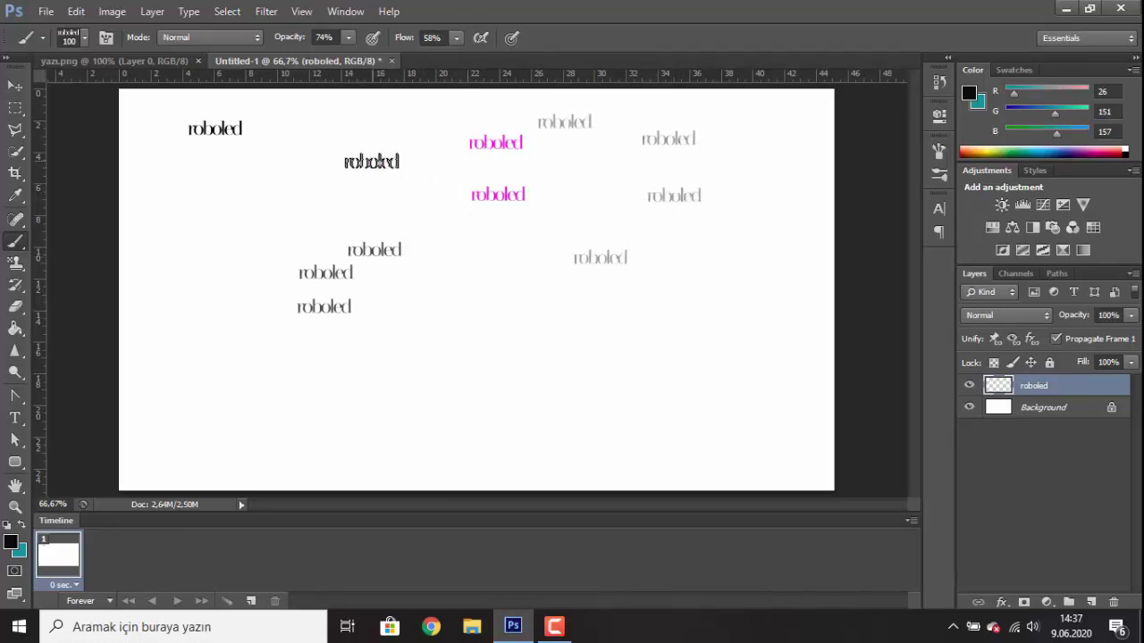
pyautogui.click(371, 162)
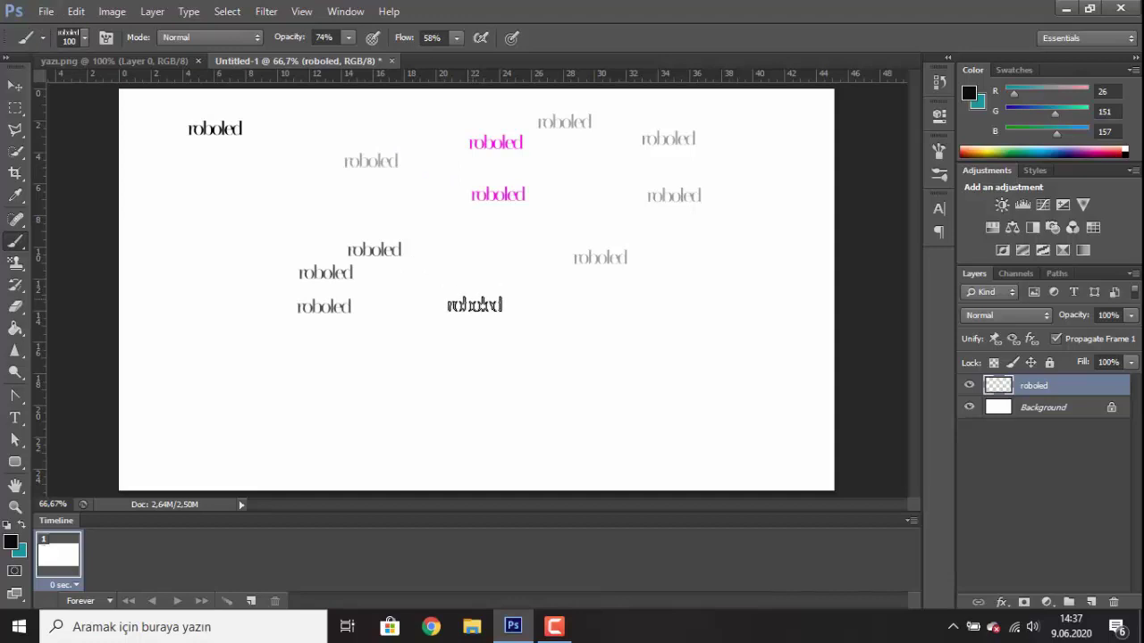